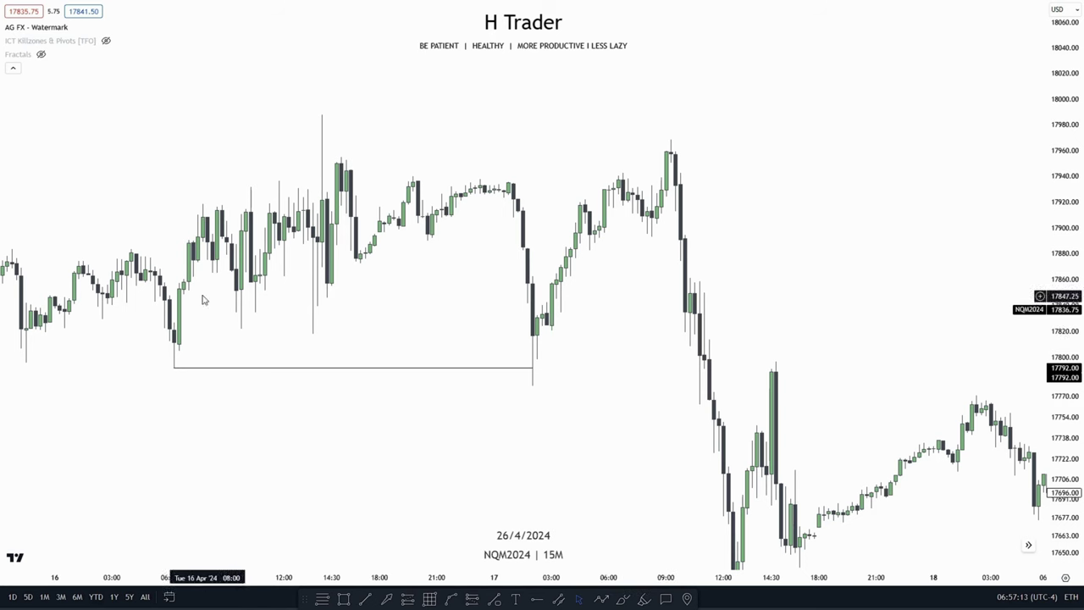
# - Mark the small gap near 17845 with a thin rectangle extending from 02:45 to 08:00 on 17 April
pyautogui.click(344, 599)
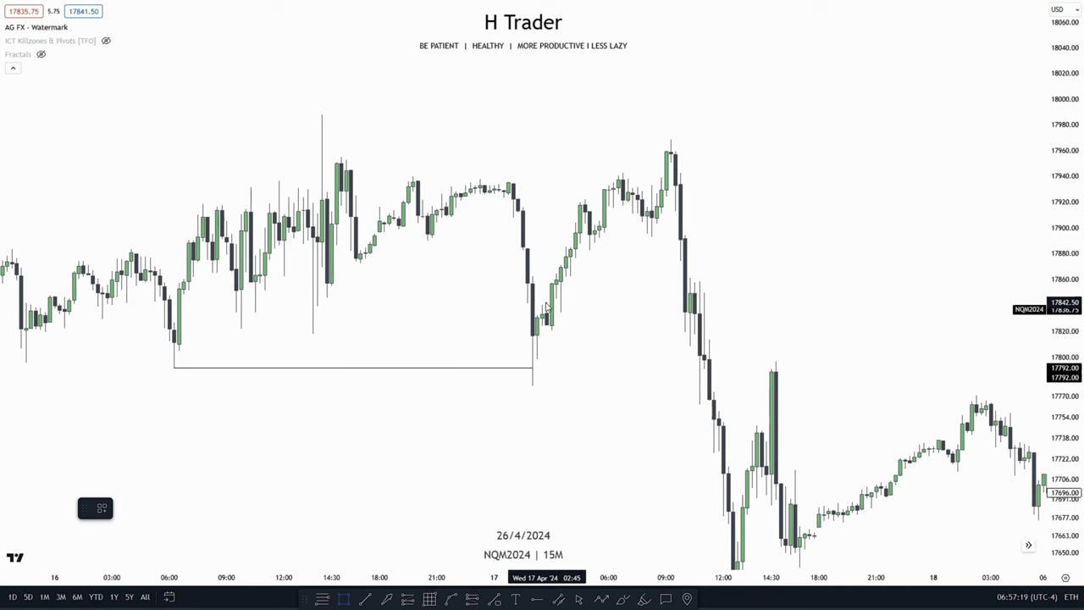
pyautogui.moveTo(544, 304); pyautogui.dragTo(560, 297)
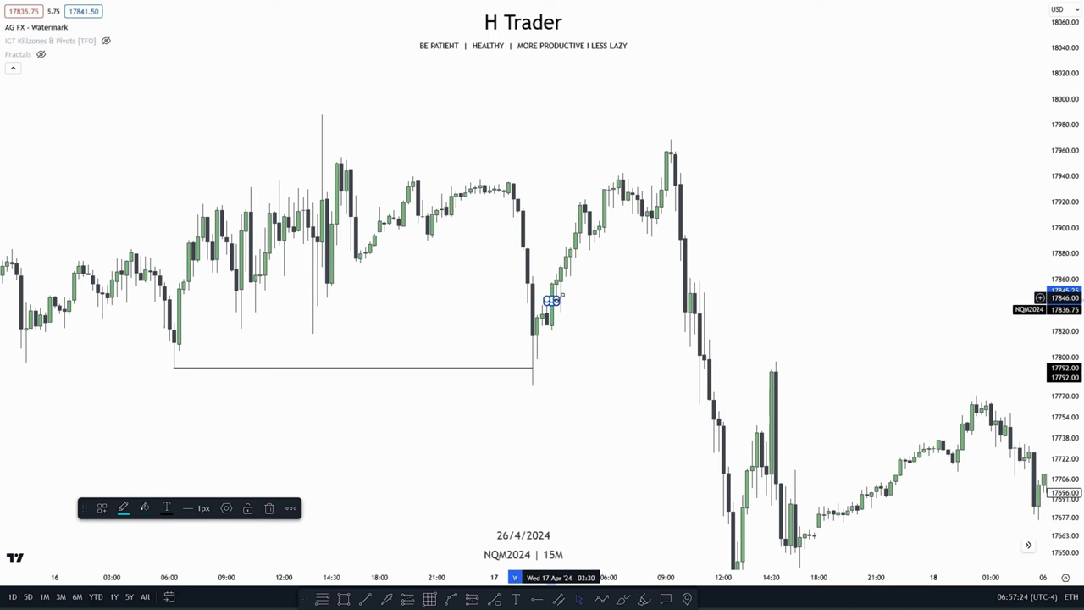
pyautogui.moveTo(560, 296); pyautogui.dragTo(649, 300)
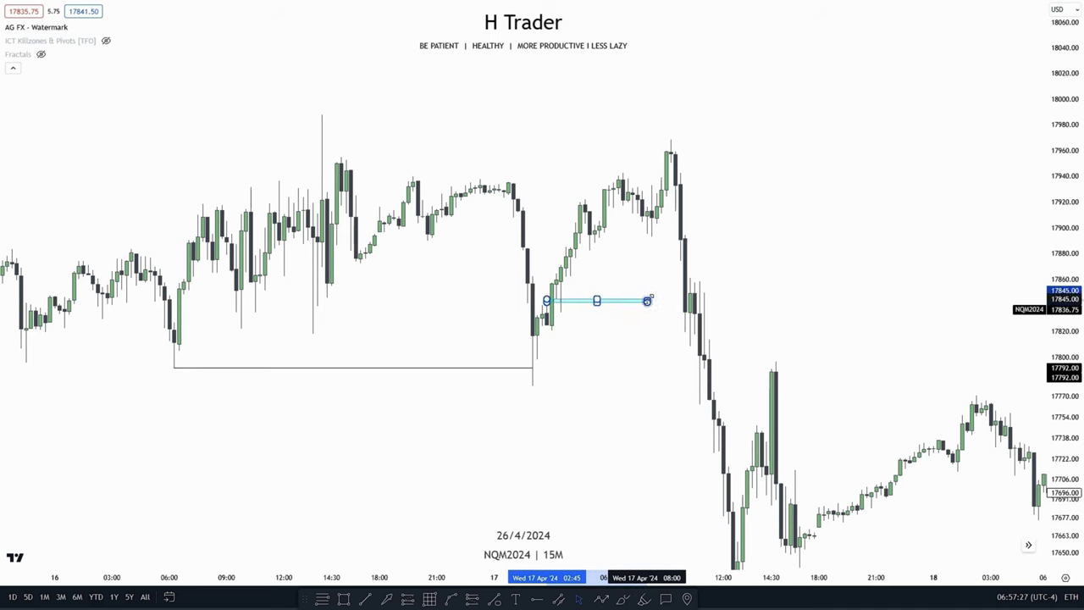
pyautogui.click(559, 371)
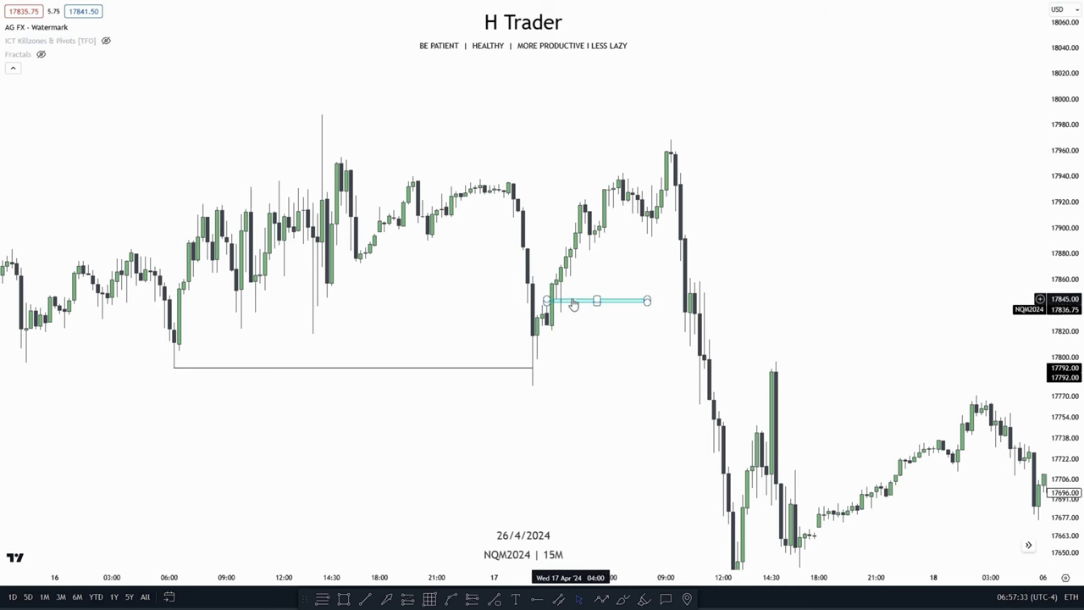
# - Delete the thin rectangle drawn over the gap near 17845
pyautogui.click(599, 301)
pyautogui.click(598, 301)
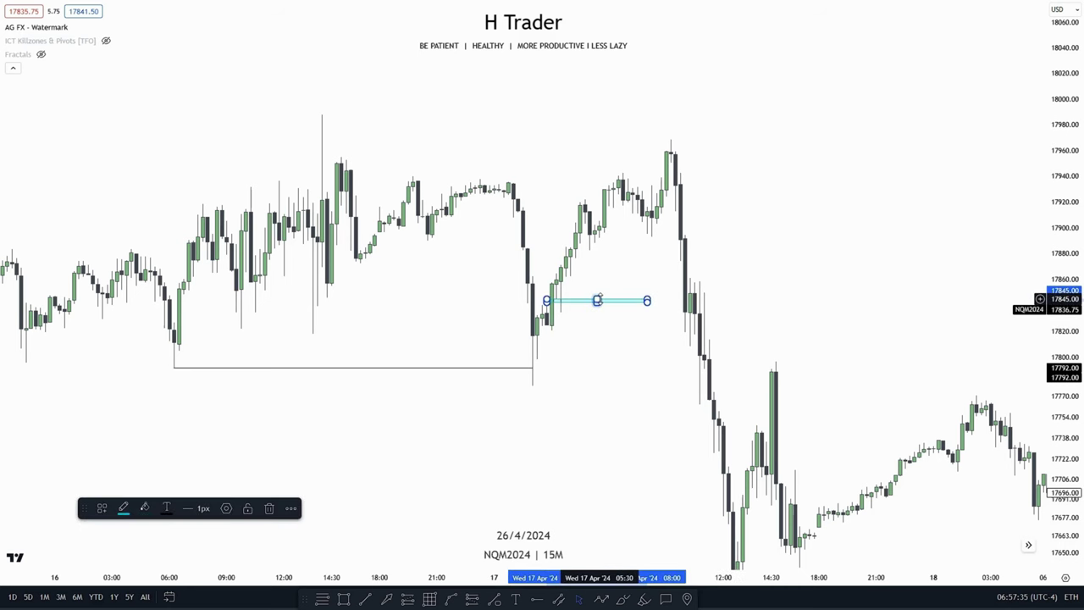
pyautogui.press('Delete')
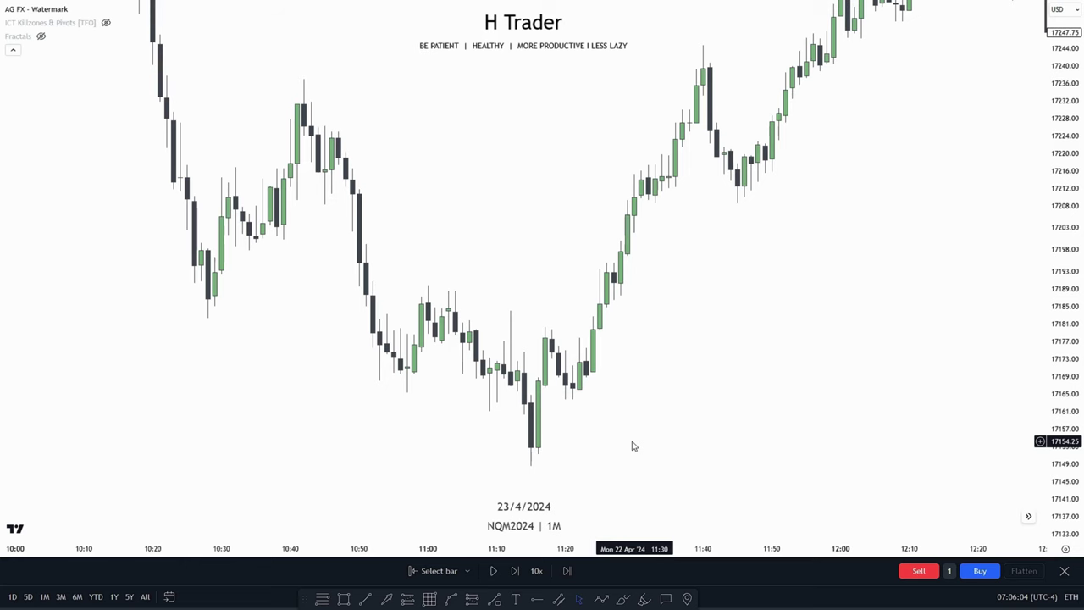
# - Draw a horizontal trend line at about 17158.25 from the 19 April 16:08 low across to the 22 April sell-off
pyautogui.scroll(-10, 605, 441)
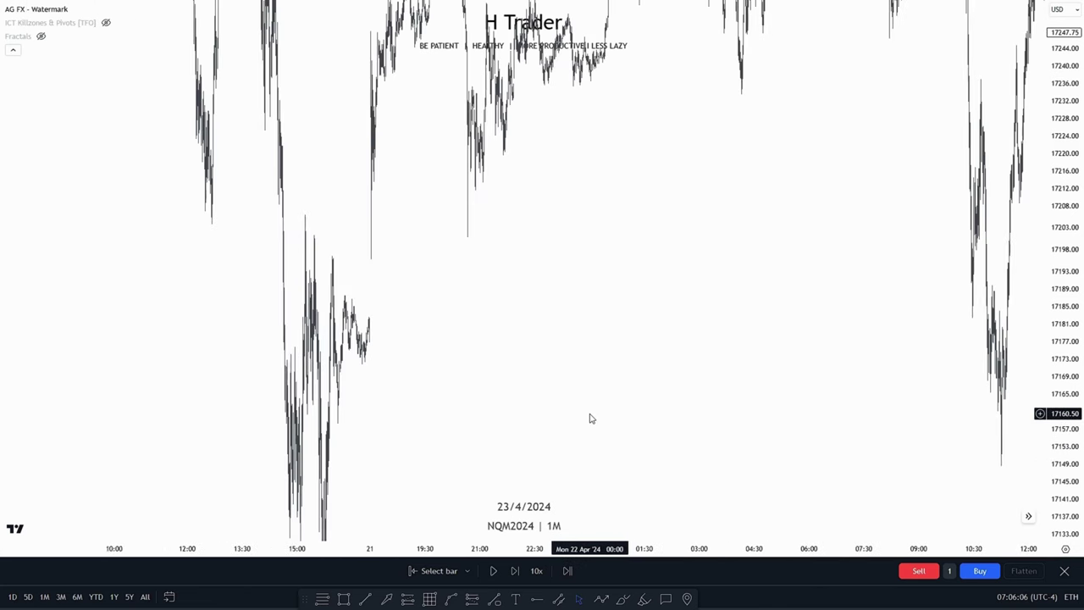
pyautogui.click(365, 599)
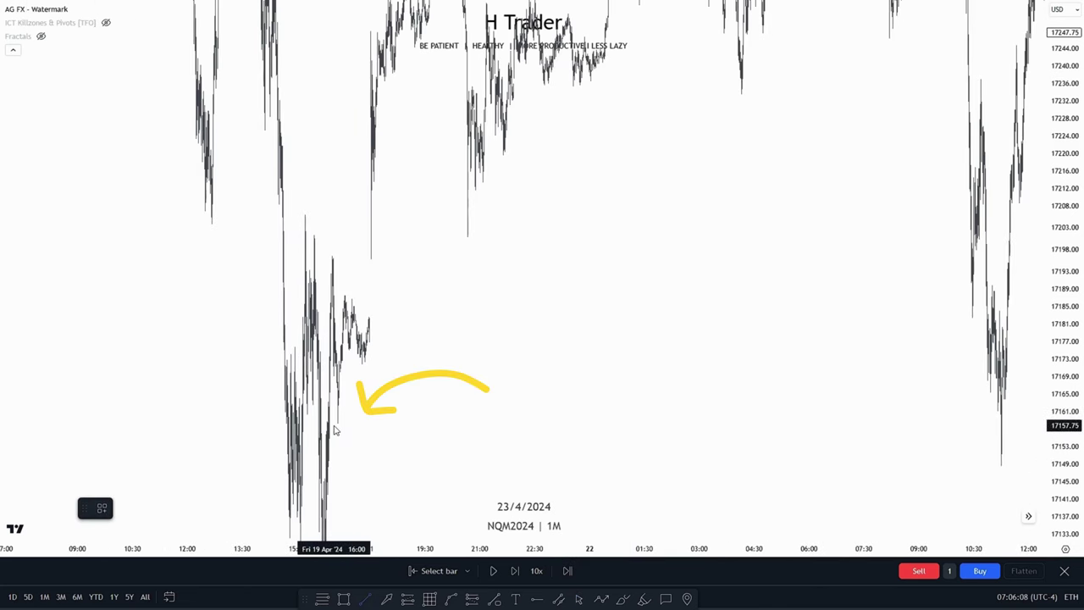
pyautogui.click(338, 424)
pyautogui.click(1019, 420)
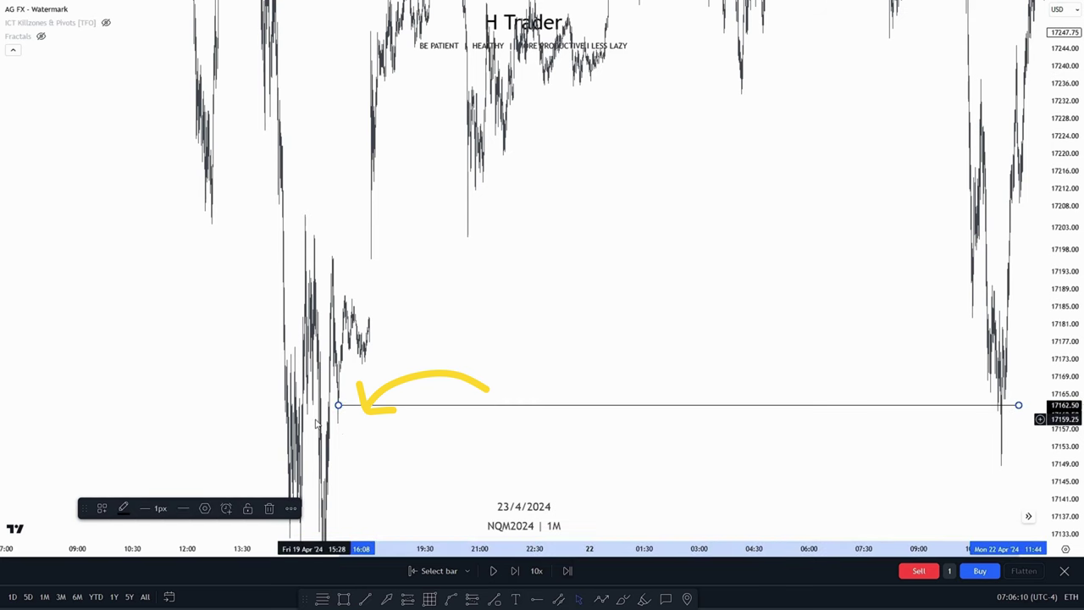
pyautogui.moveTo(338, 405); pyautogui.dragTo(338, 423)
pyautogui.moveTo(1013, 403); pyautogui.dragTo(1012, 424)
# - Draw a second horizontal trend line at 17169.75 from the 11:14 candle's open to about 11:30 on 22 April
pyautogui.scroll(3, 779, 424)
pyautogui.scroll(8, 816, 416)
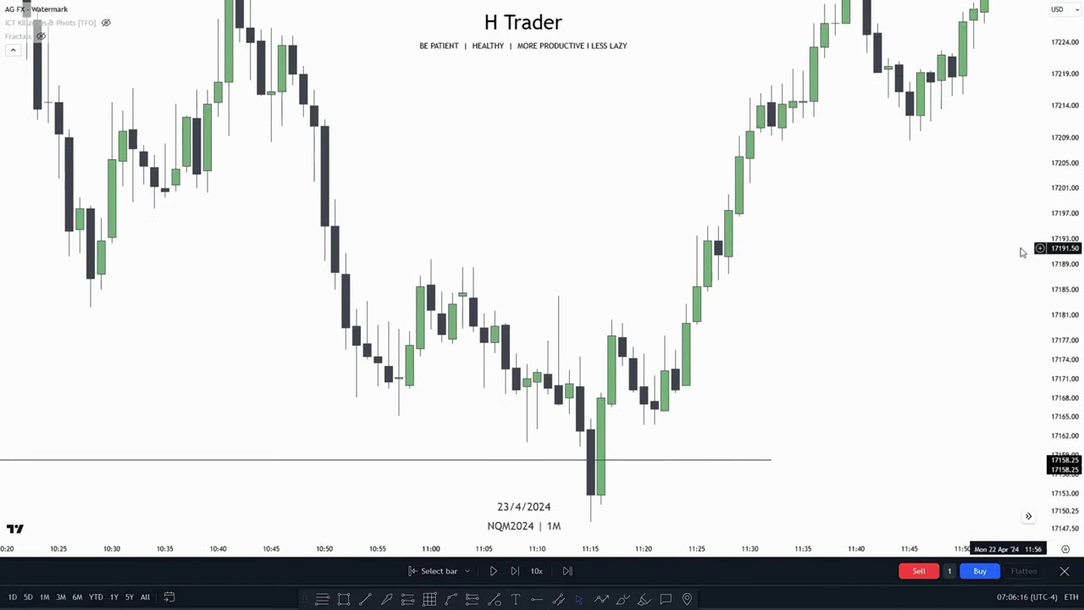
pyautogui.moveTo(547, 374); pyautogui.dragTo(496, 300)
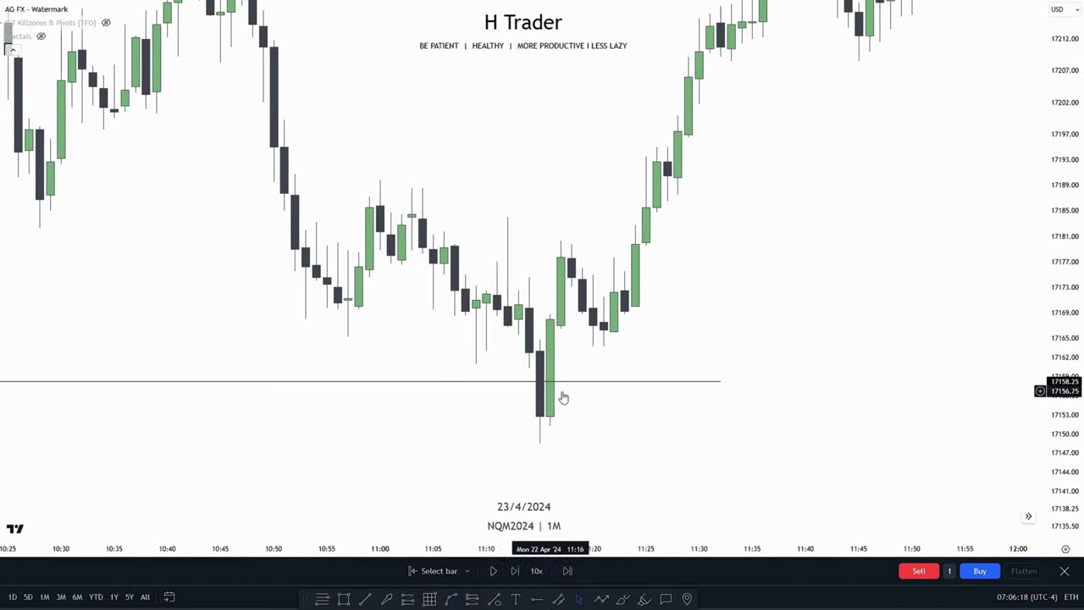
pyautogui.moveTo(668, 445); pyautogui.dragTo(623, 465)
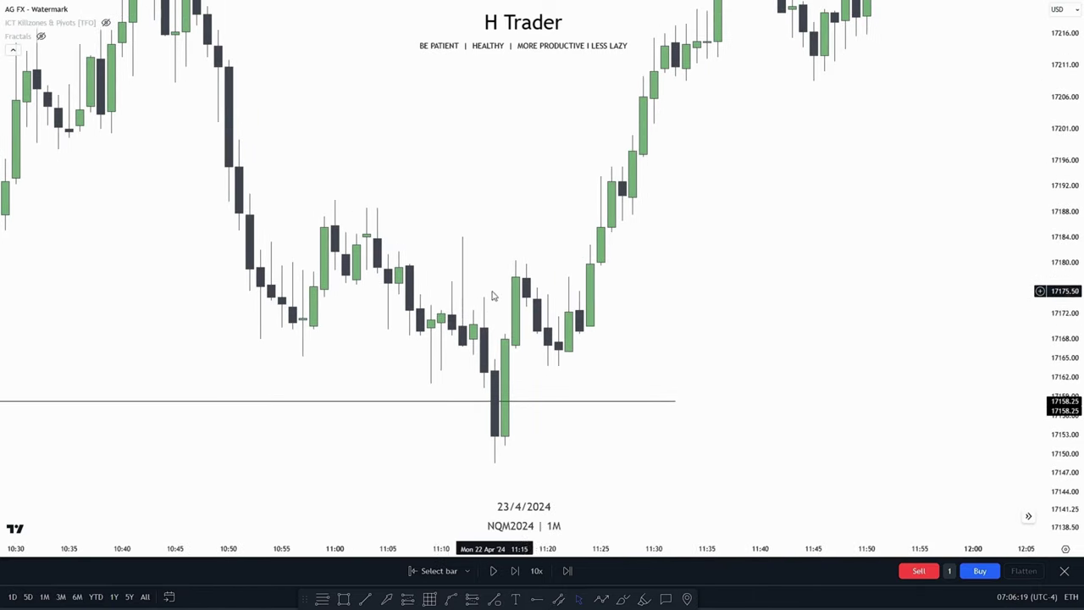
pyautogui.click(366, 599)
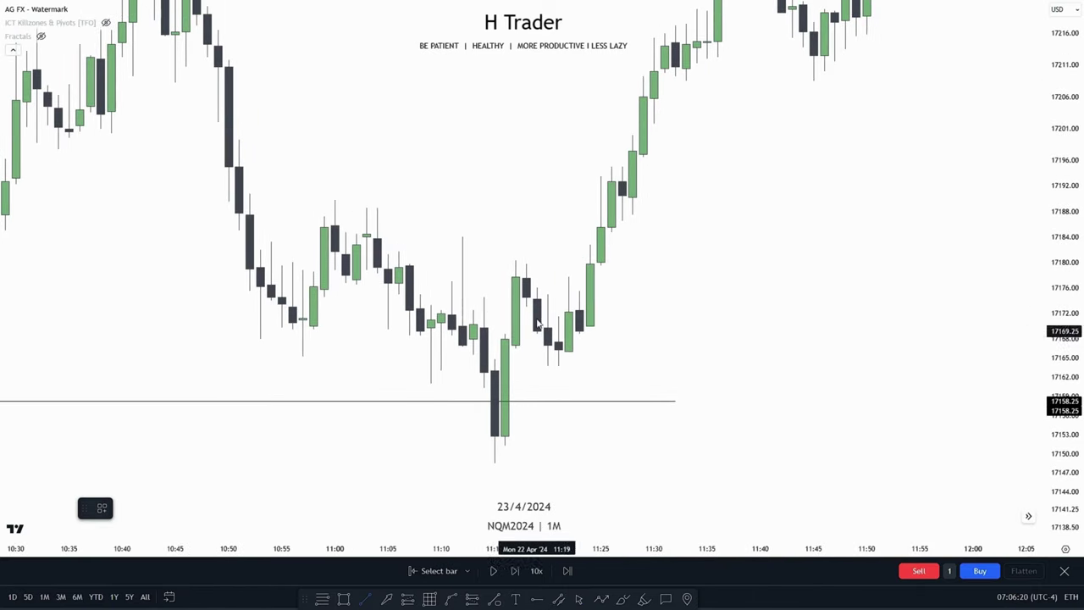
pyautogui.click(483, 330)
pyautogui.click(654, 327)
pyautogui.click(462, 299)
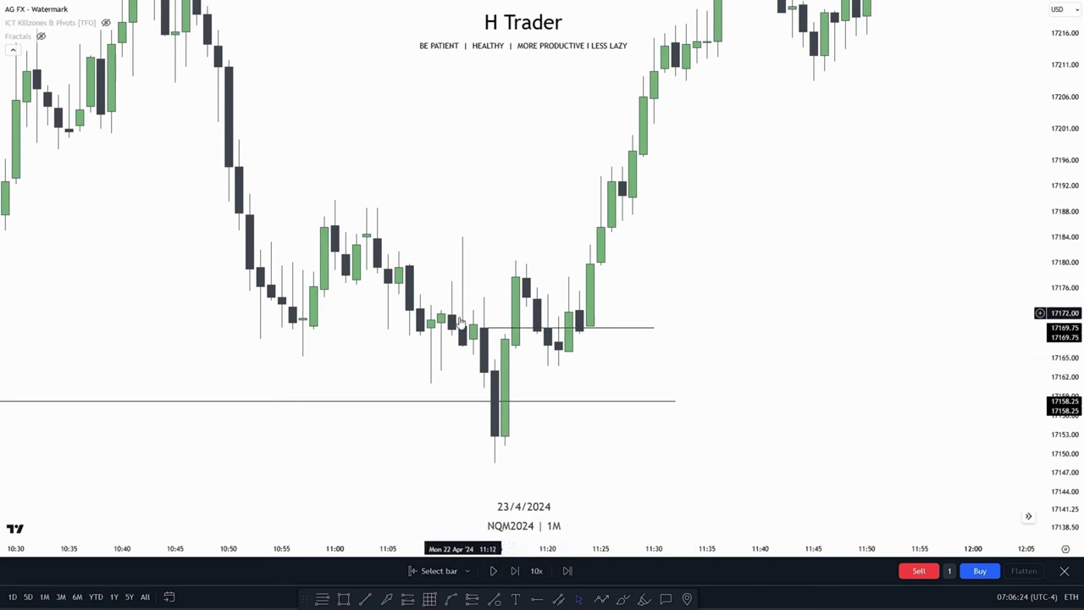
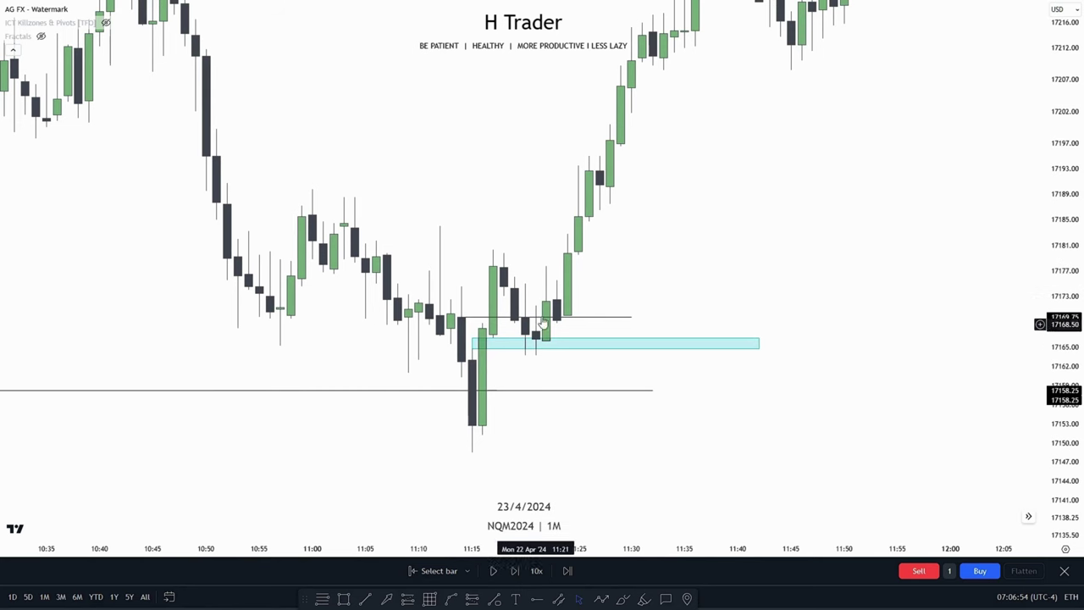
# - Rewind the bar replay to just after the 11:51 candle on 22 April
pyautogui.hscroll(2, 644, 286)
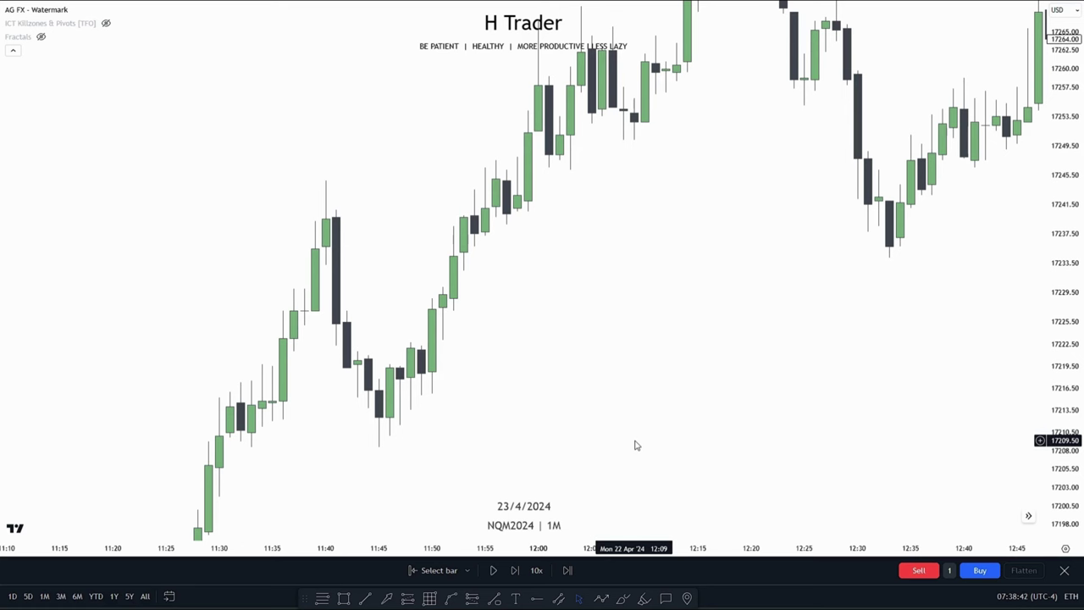
pyautogui.click(439, 571)
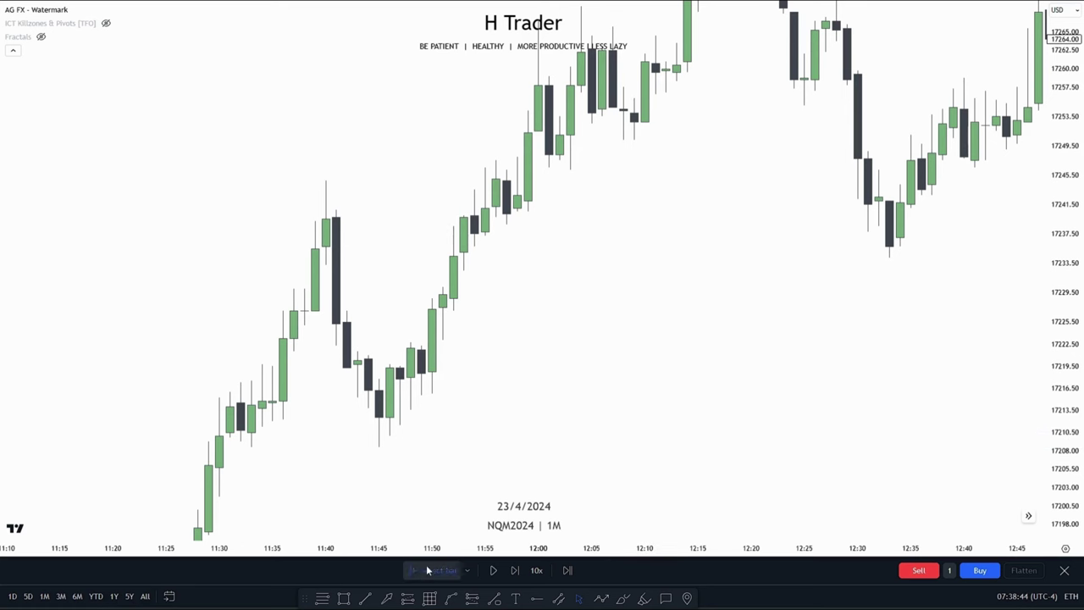
pyautogui.click(453, 349)
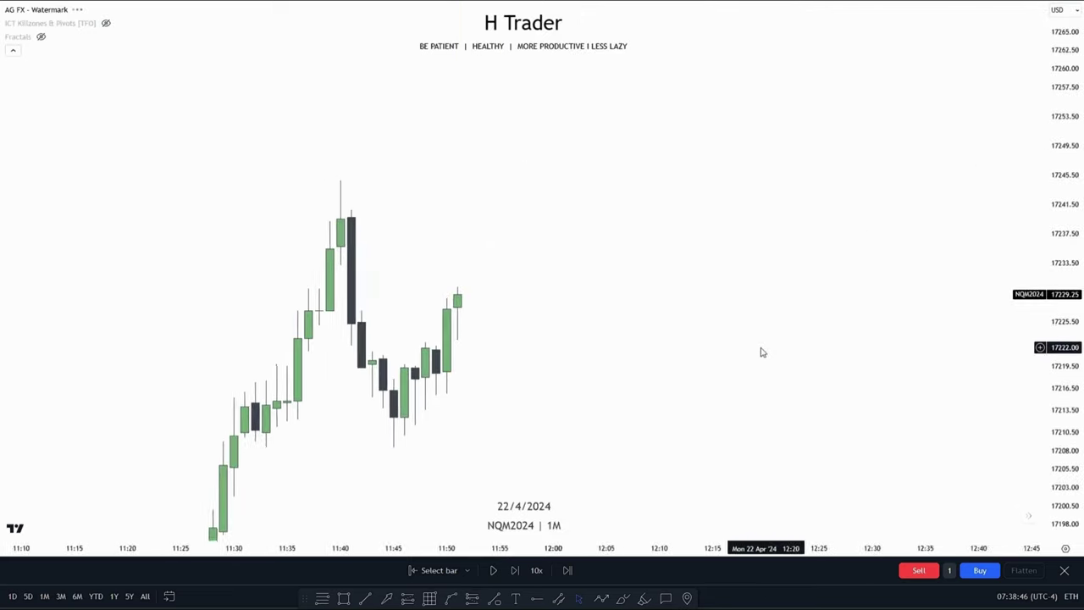
# - Mark the gap between 17222.25 and 17223.25 with a rectangle extending from 11:49 to 12:09
pyautogui.click(344, 598)
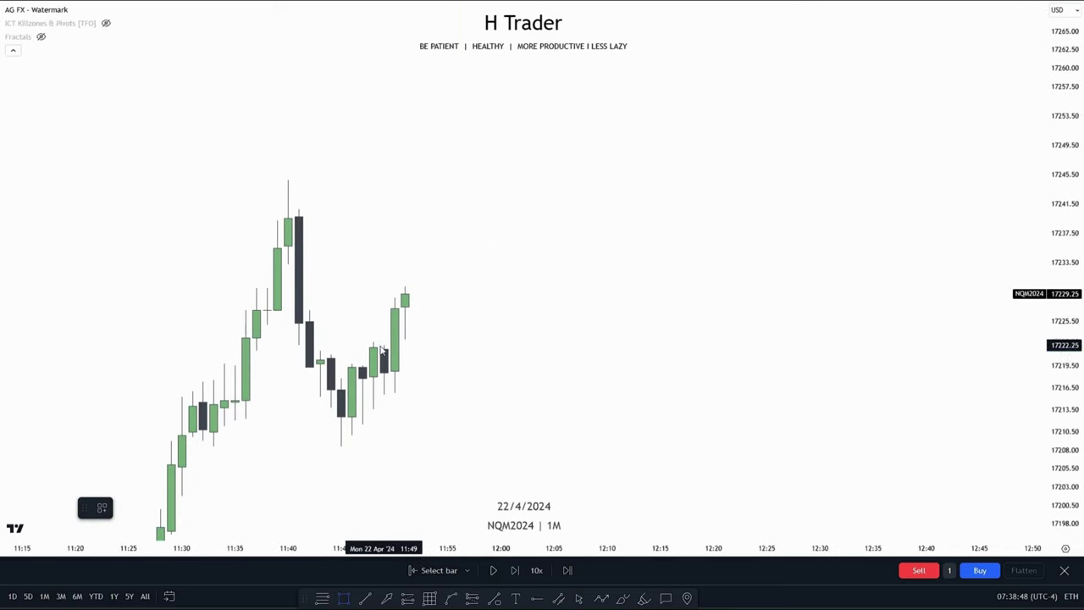
pyautogui.click(383, 337)
pyautogui.click(608, 340)
pyautogui.click(598, 342)
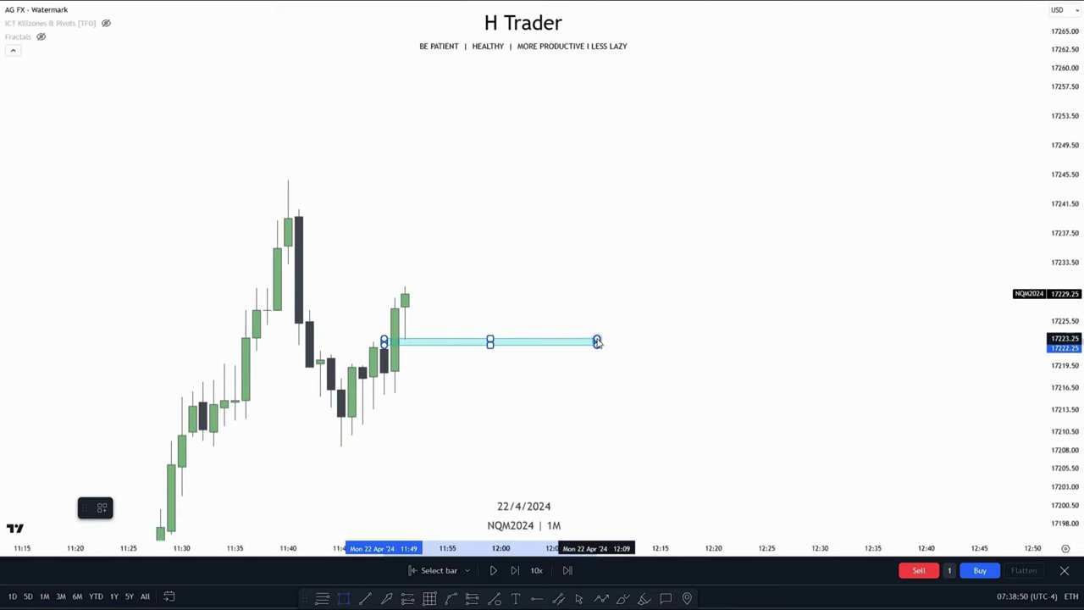
pyautogui.click(559, 396)
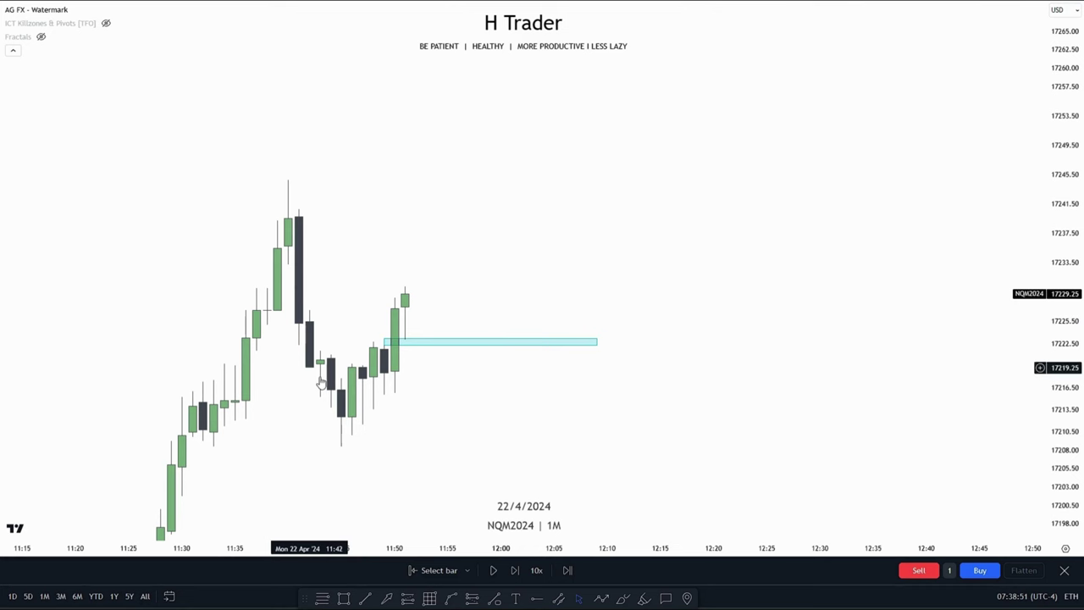
# - Draw an arrow path from above the latest candle at about 11:56 down to the gap rectangle at about 11:58
pyautogui.click(600, 598)
pyautogui.click(459, 240)
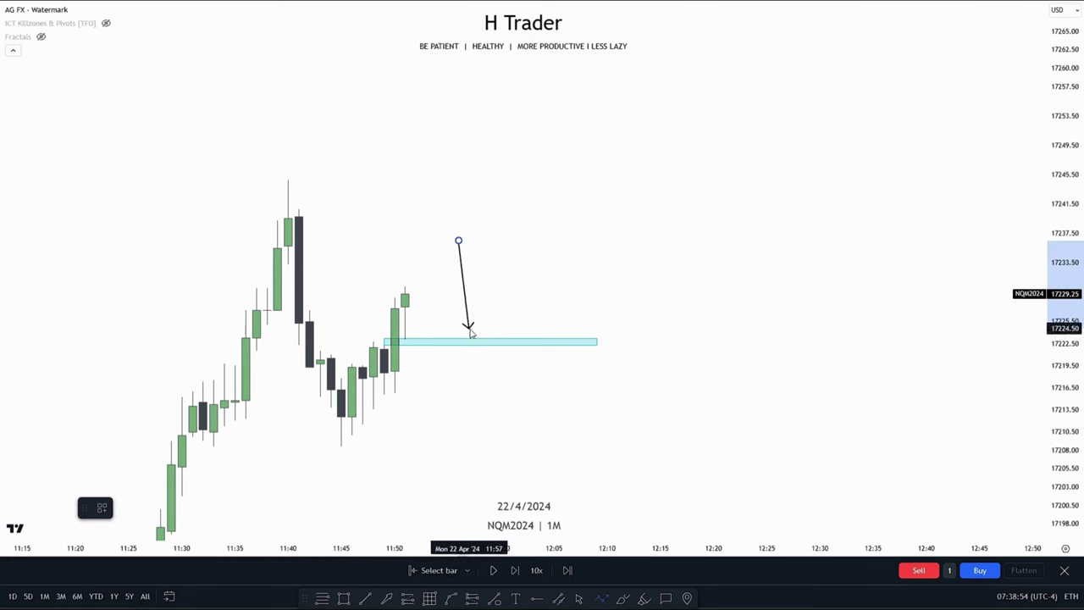
pyautogui.click(479, 342)
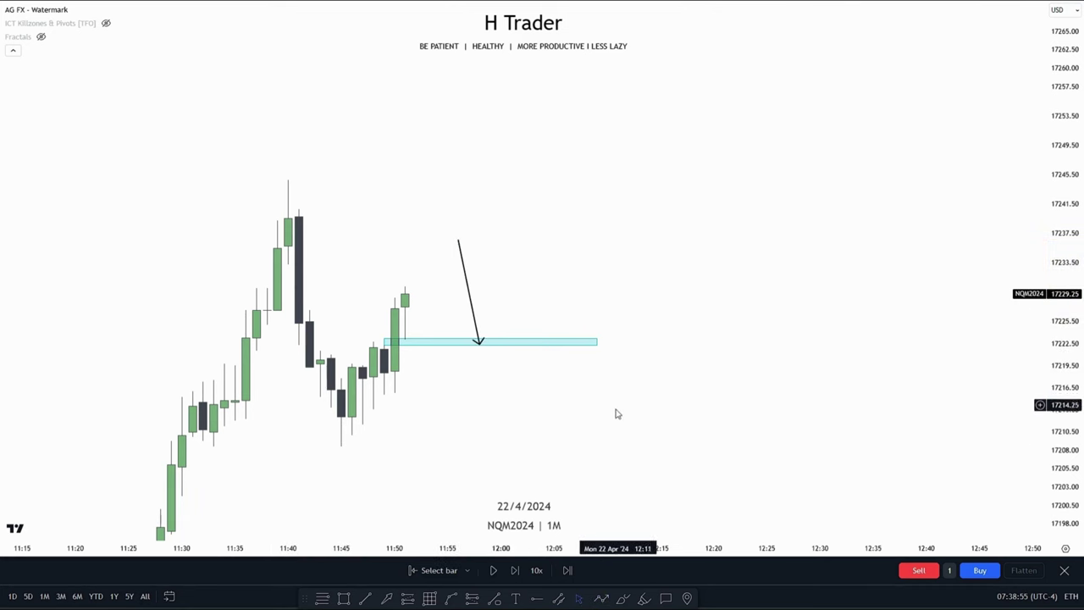
# - Place a long position at 11:52 with entry at 17223.00, stop at 17215.75 and target at the swing high of 17244.75
pyautogui.click(408, 598)
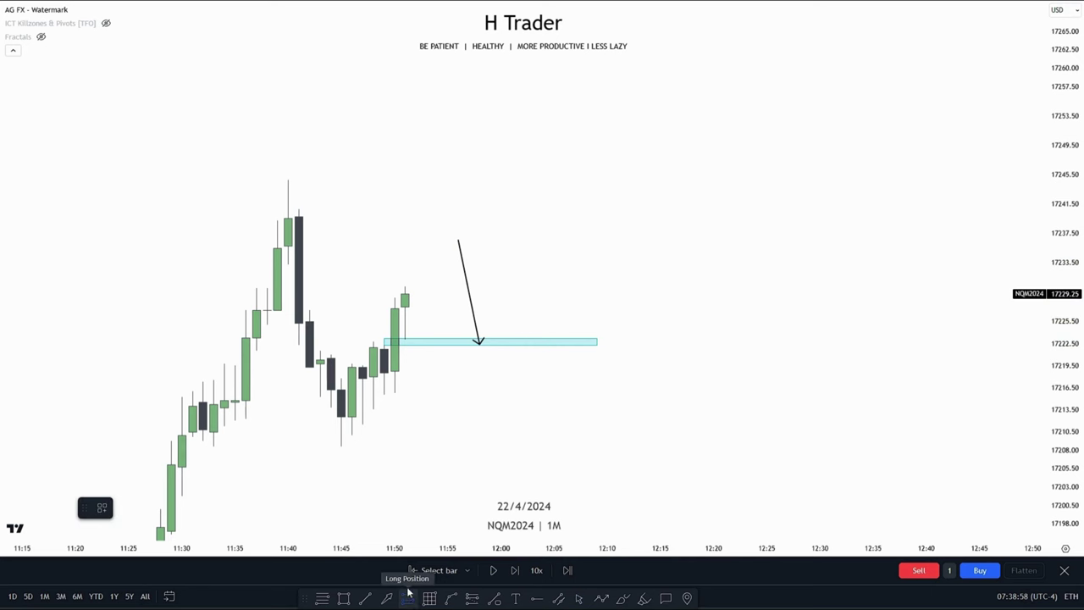
pyautogui.click(415, 340)
pyautogui.moveTo(416, 481); pyautogui.dragTo(415, 393)
pyautogui.moveTo(415, 199); pyautogui.dragTo(415, 180)
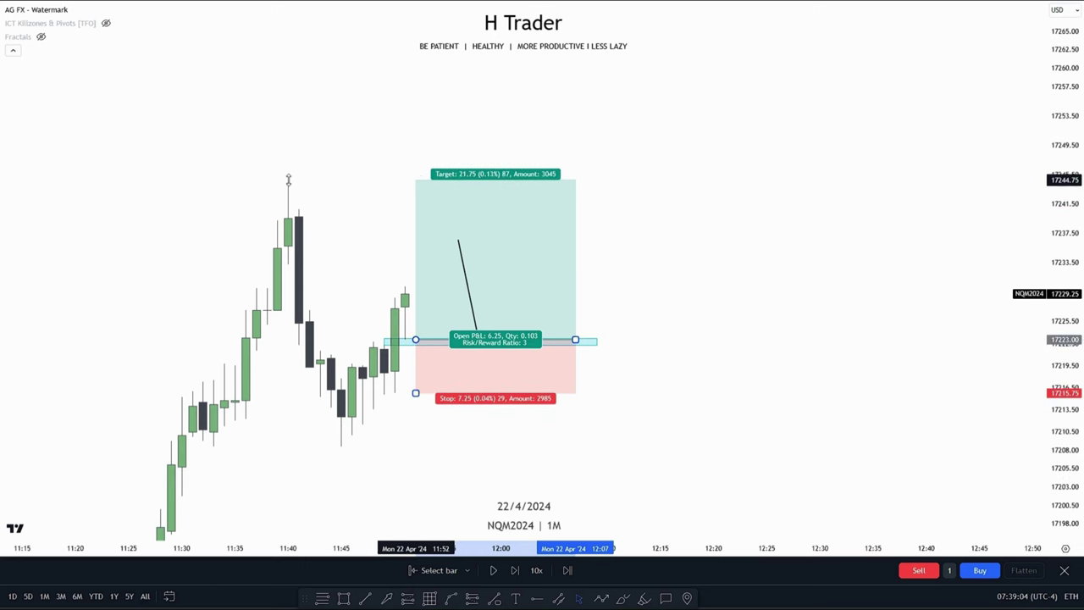
pyautogui.click(359, 198)
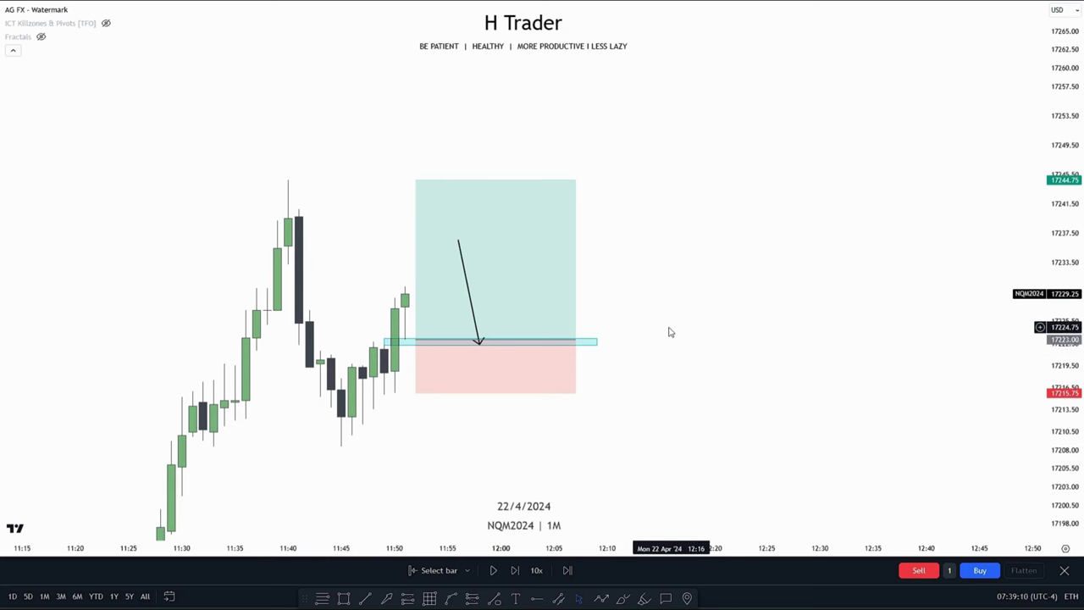
pyautogui.moveTo(1055, 335); pyautogui.dragTo(1054, 322)
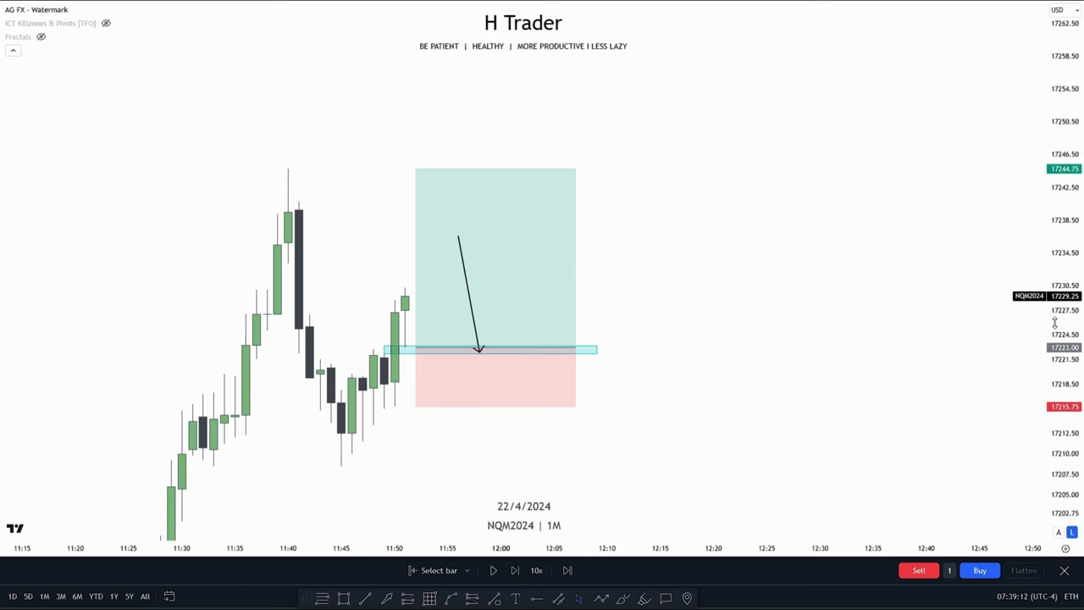
pyautogui.doubleClick(473, 307)
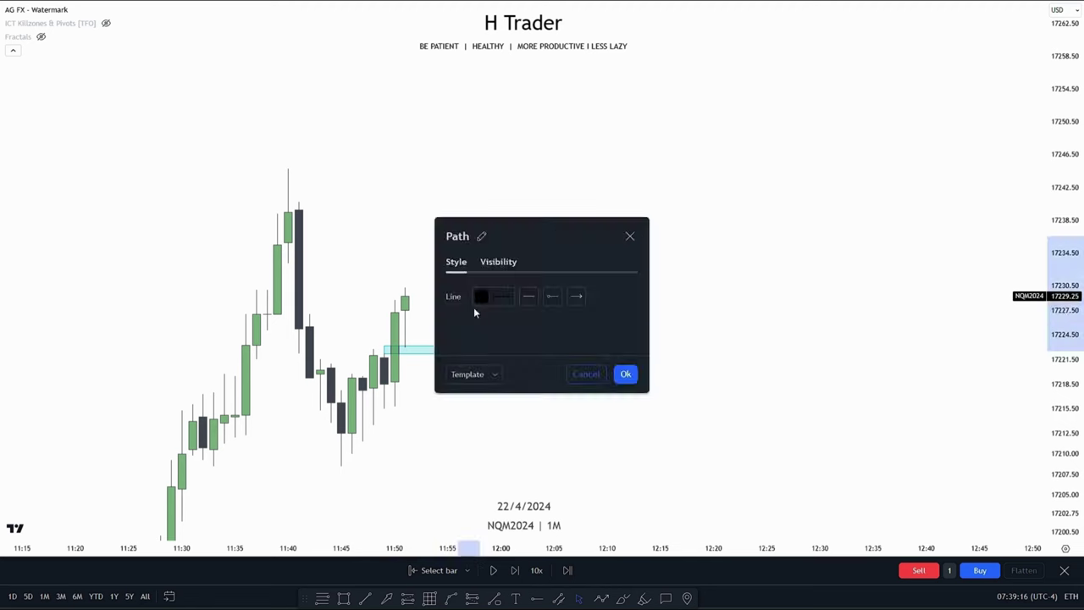
pyautogui.press('Escape')
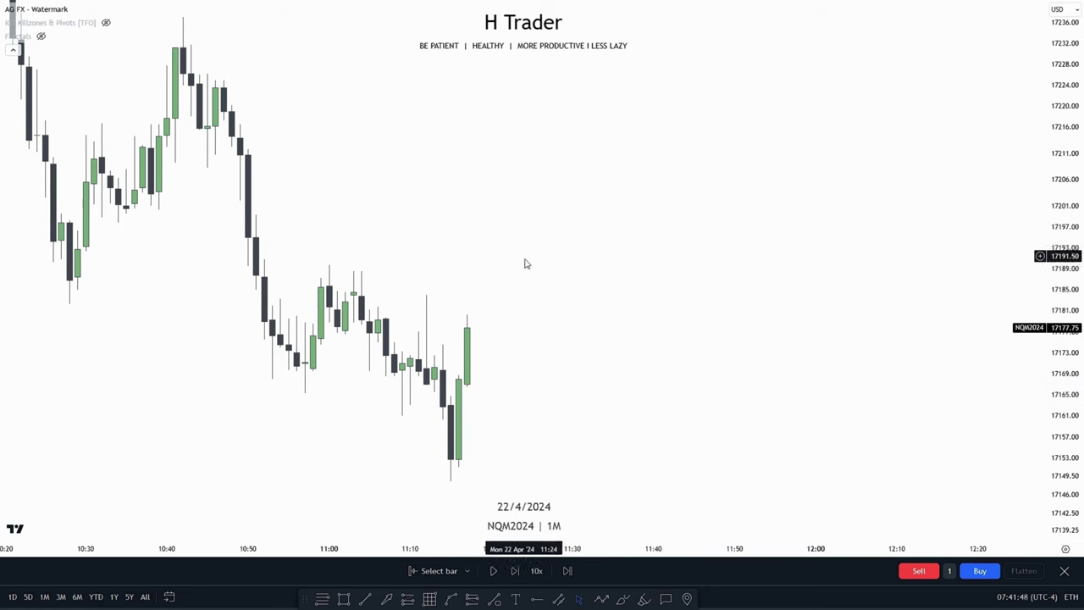
# - Set the bar replay speed to 1x
pyautogui.moveTo(553, 461); pyautogui.dragTo(567, 456)
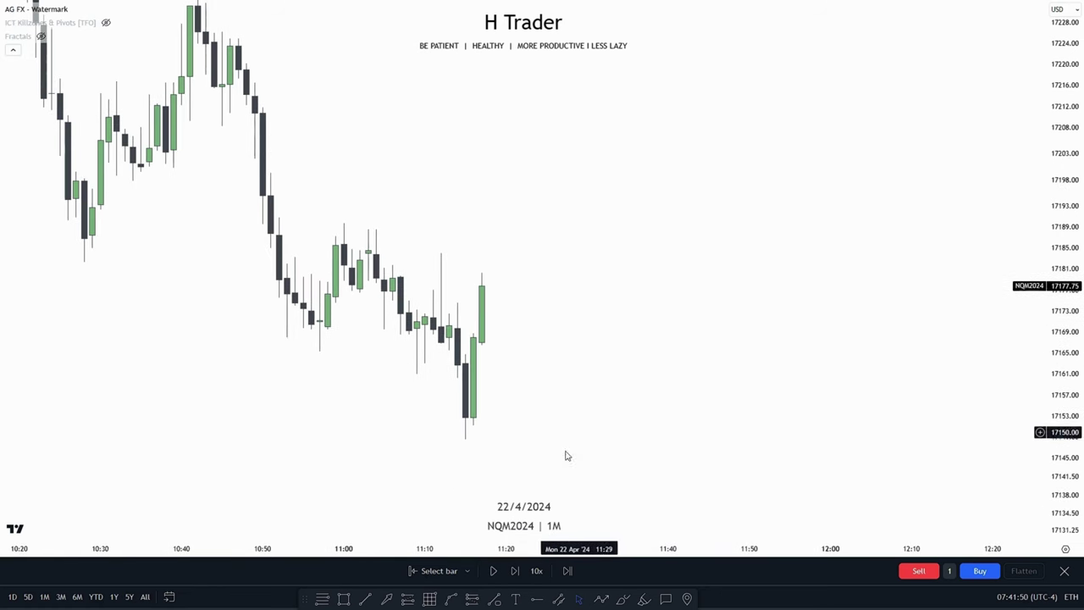
pyautogui.click(536, 571)
pyautogui.click(608, 491)
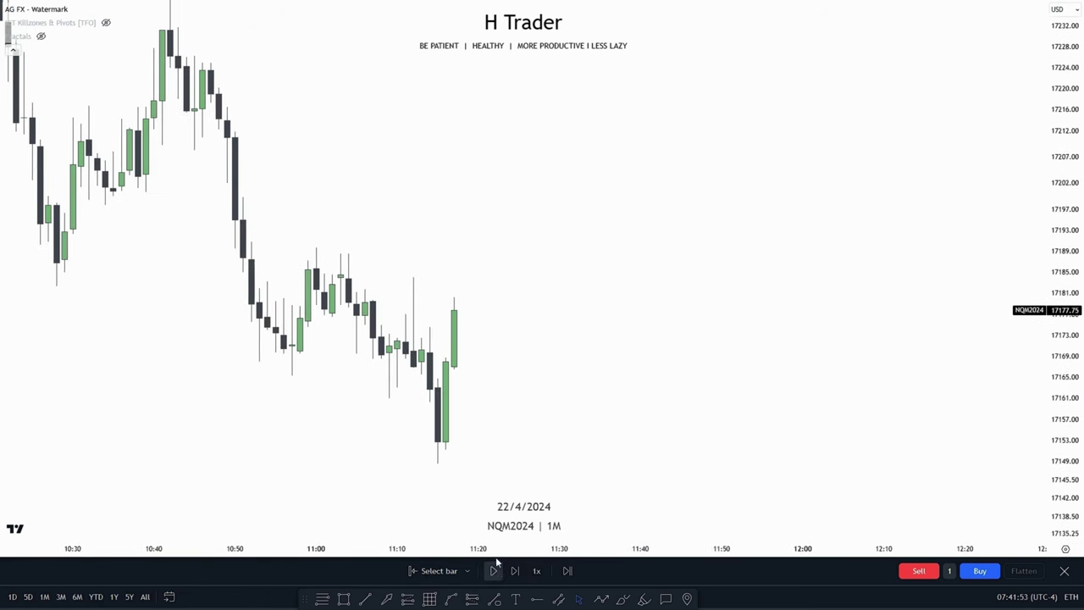
# - Draw a horizontal trend line at 17169.75 from the 11:14 candle's open to 11:39
pyautogui.moveTo(530, 364); pyautogui.dragTo(566, 393)
pyautogui.scroll(2, 509, 392)
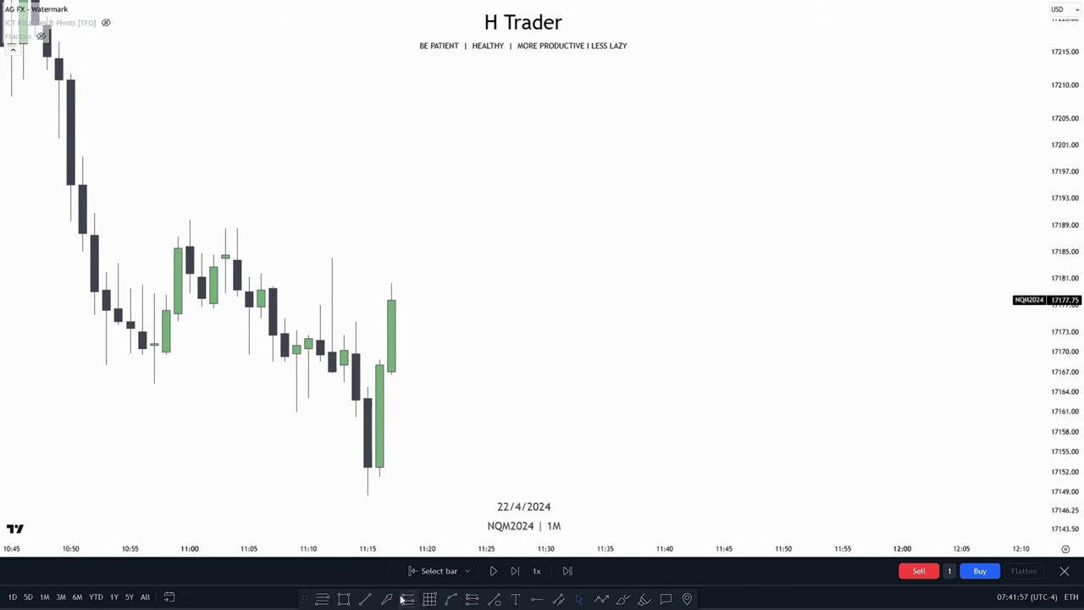
pyautogui.click(366, 599)
pyautogui.click(358, 356)
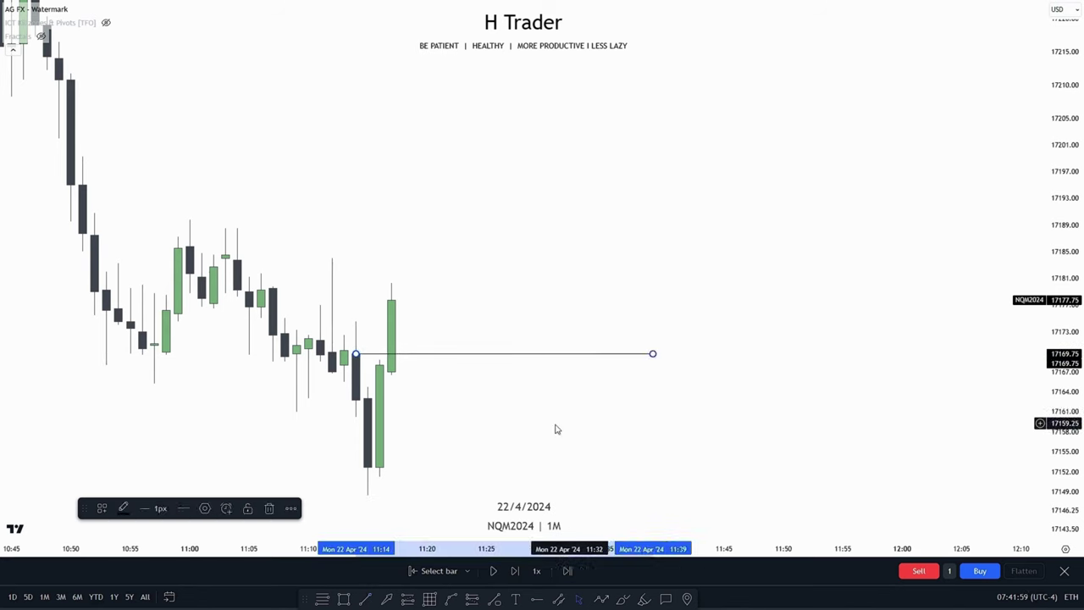
# - Place a long position at 11:14 with entry on the 17169.75 line and its stop at the 17148.50 swing low
pyautogui.click(408, 598)
pyautogui.click(386, 352)
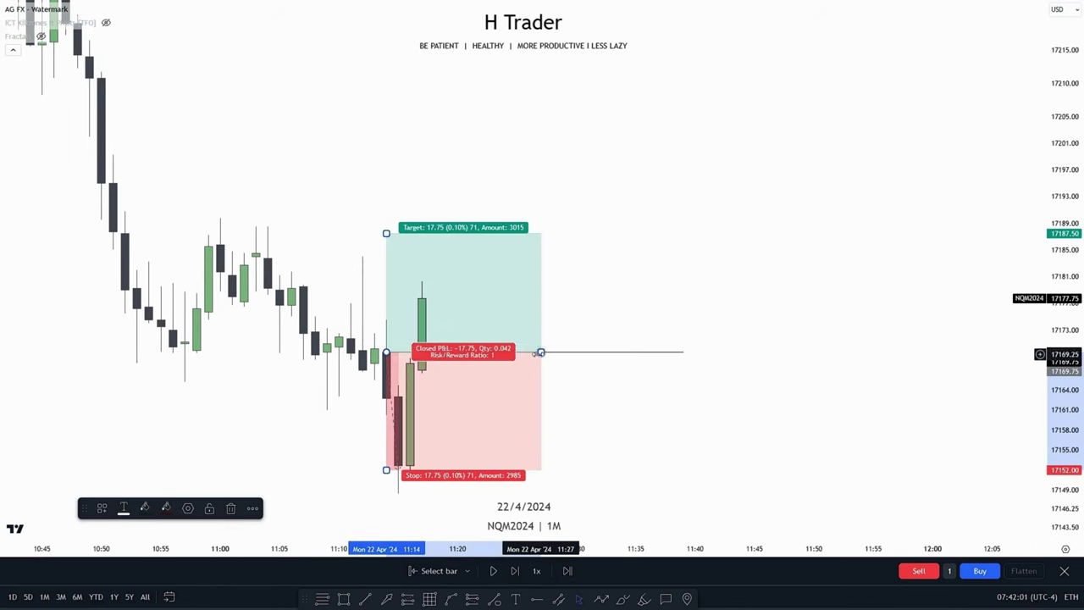
pyautogui.moveTo(386, 469); pyautogui.dragTo(388, 494)
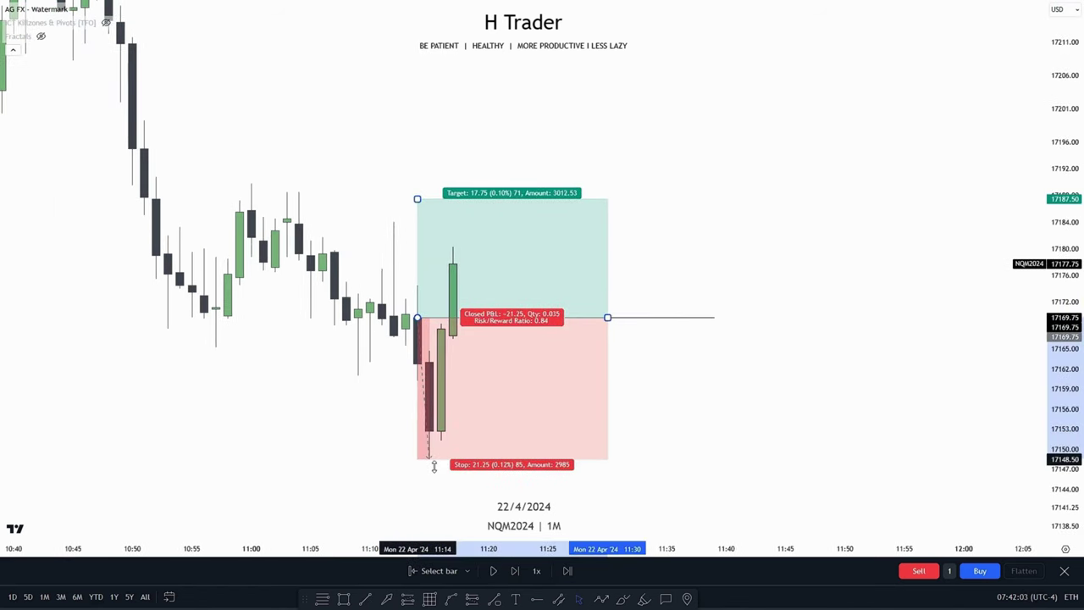
# - Raise the target of the 11:14 long position drawing to 17214.75
pyautogui.scroll(-2, 909, 438)
pyautogui.scroll(-2, 909, 438)
pyautogui.click(598, 330)
pyautogui.moveTo(598, 330); pyautogui.dragTo(593, 130)
# - Run the bar replay, buy 1 contract at 17163.75 on the pullback below the 17169.75 line, and pause the replay
pyautogui.click(493, 571)
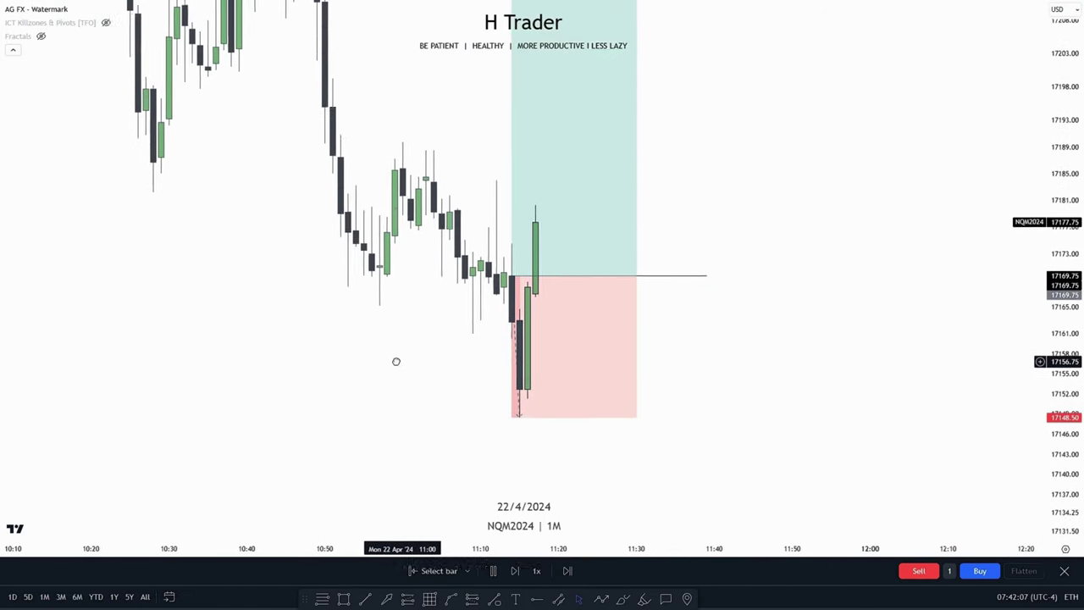
pyautogui.click(980, 571)
pyautogui.click(491, 571)
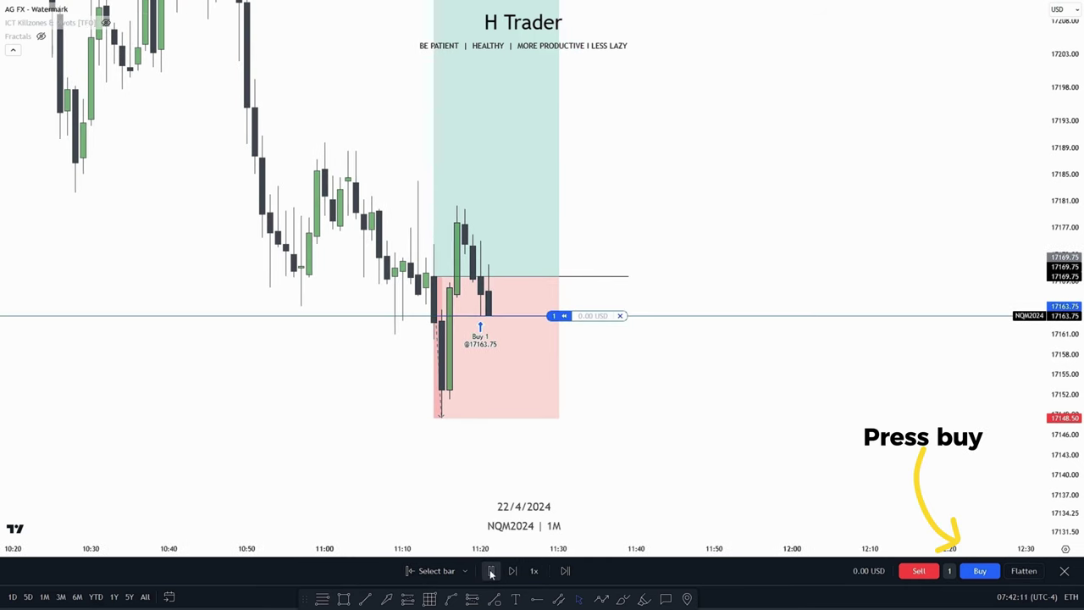
# - Attach a stop loss at 17148.50 and a take profit at 17214.75 to the open buy trade
pyautogui.hscroll(3, 508, 396)
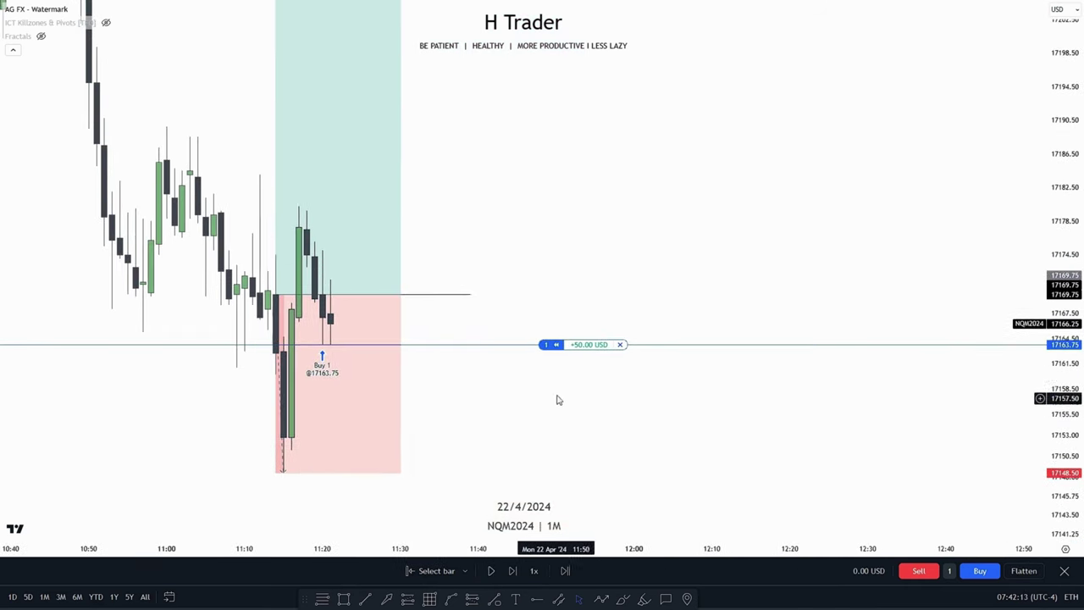
pyautogui.moveTo(529, 422); pyautogui.dragTo(546, 473)
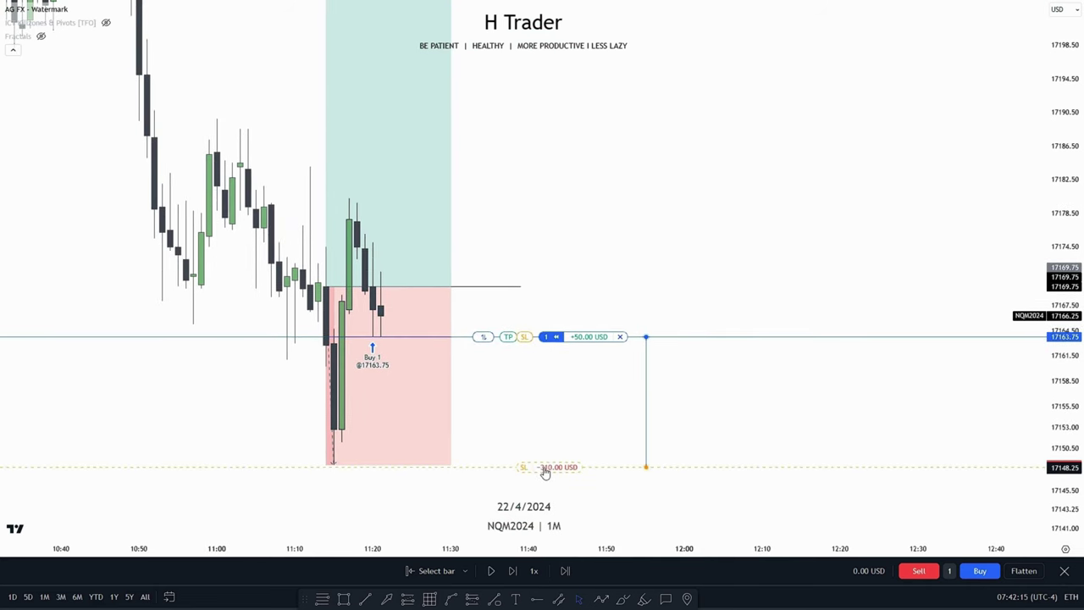
pyautogui.scroll(-4, 888, 232)
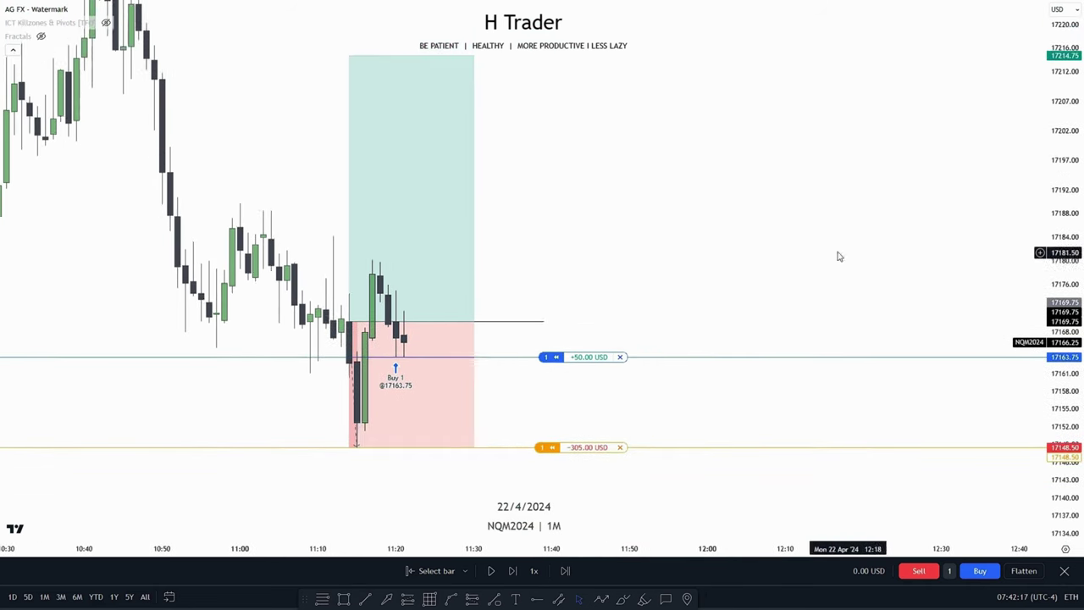
pyautogui.moveTo(527, 431); pyautogui.dragTo(559, 131)
# - Set the replay speed to 10x and run the replay past the take profit, pausing it a few candles after 11:30
pyautogui.click(534, 571)
pyautogui.click(548, 455)
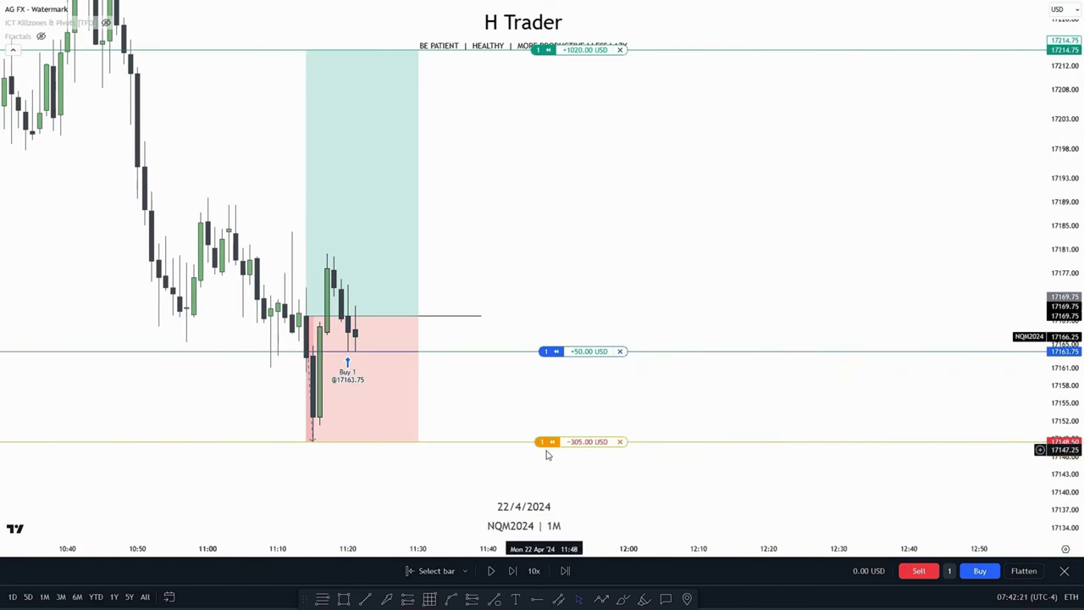
pyautogui.click(491, 571)
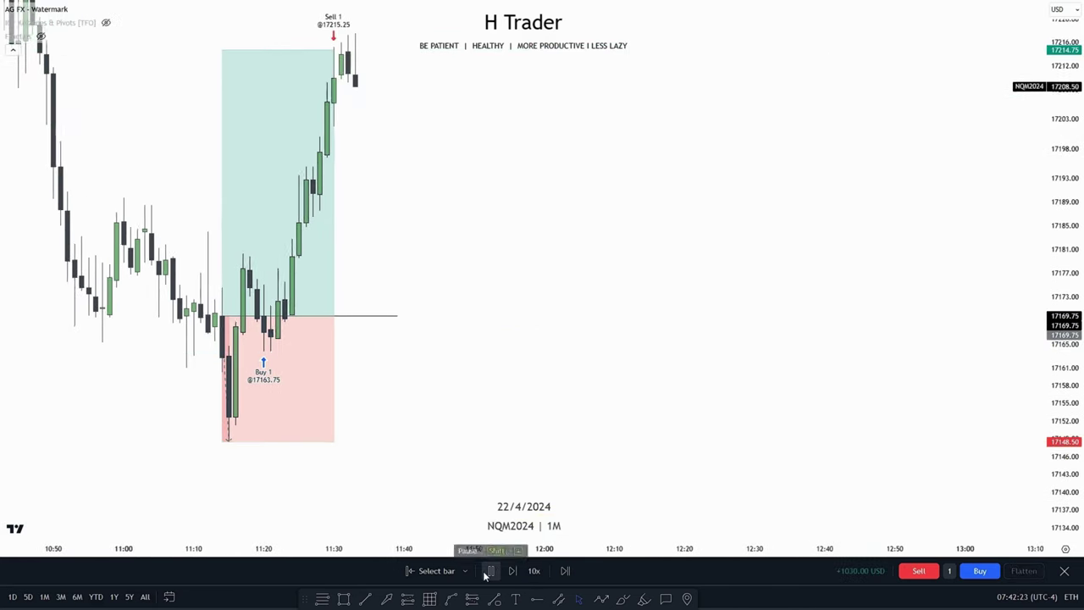
pyautogui.scroll(4, 884, 245)
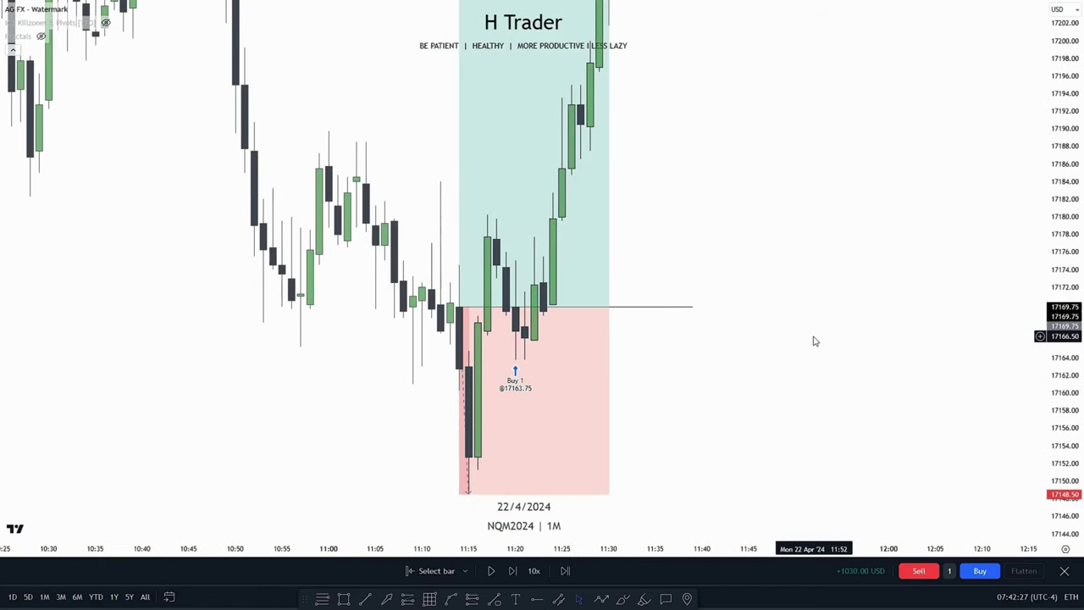
pyautogui.moveTo(814, 342); pyautogui.dragTo(786, 544)
pyautogui.moveTo(1004, 517); pyautogui.dragTo(783, 388)
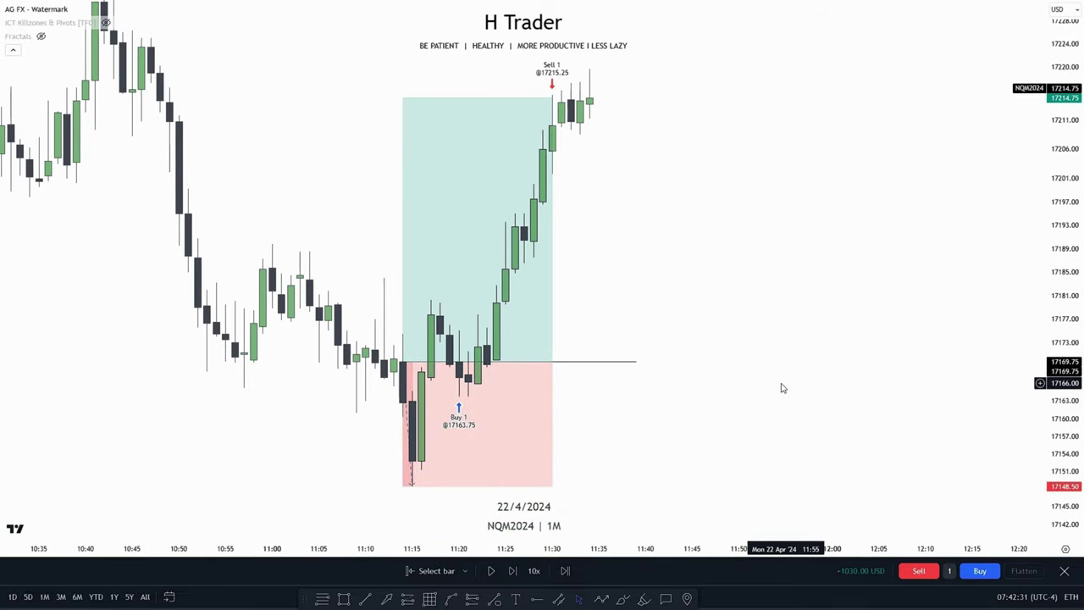